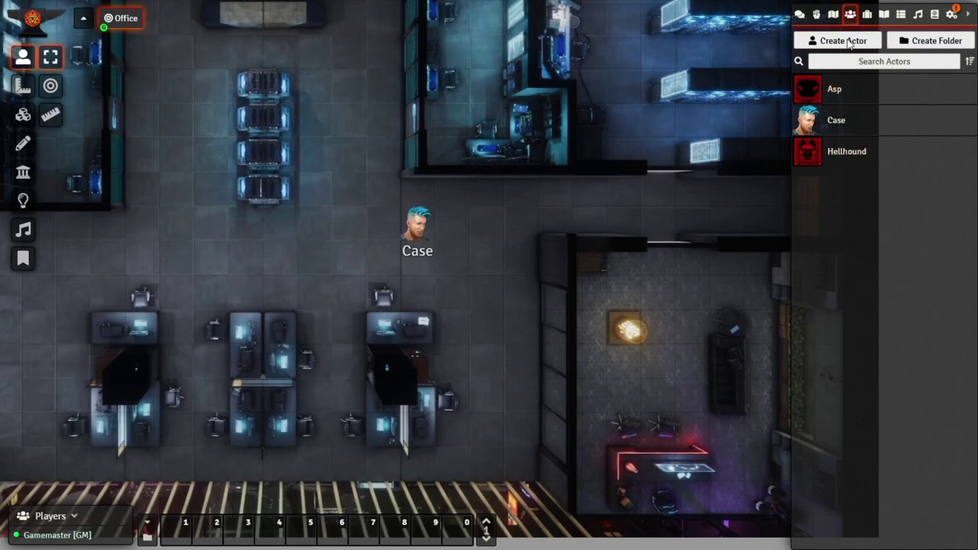
click(834, 93)
drag(537, 224, 561, 125)
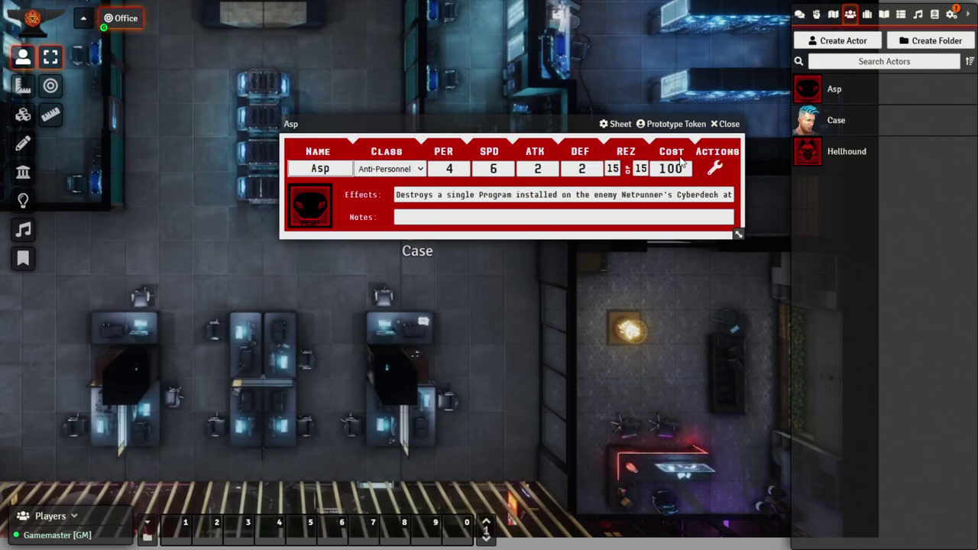
click(320, 208)
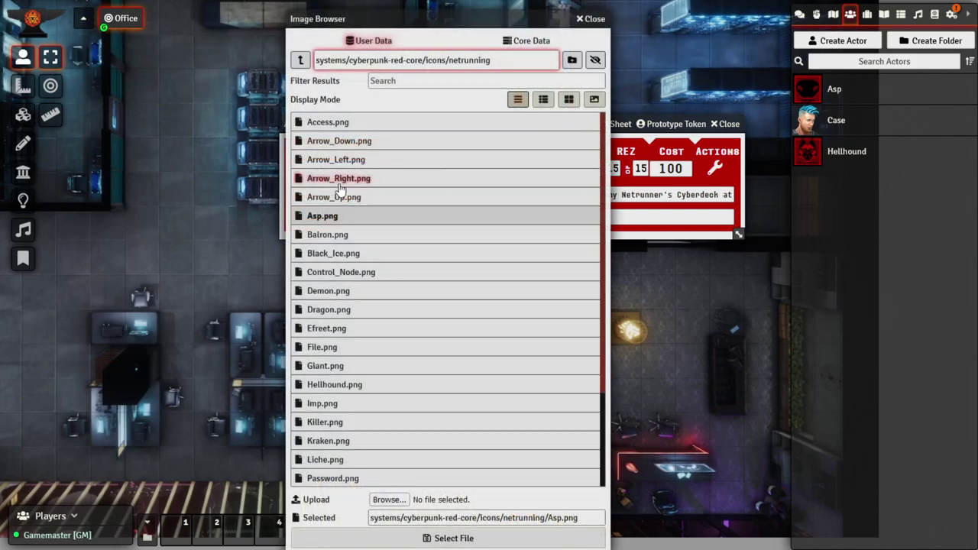
click(542, 99)
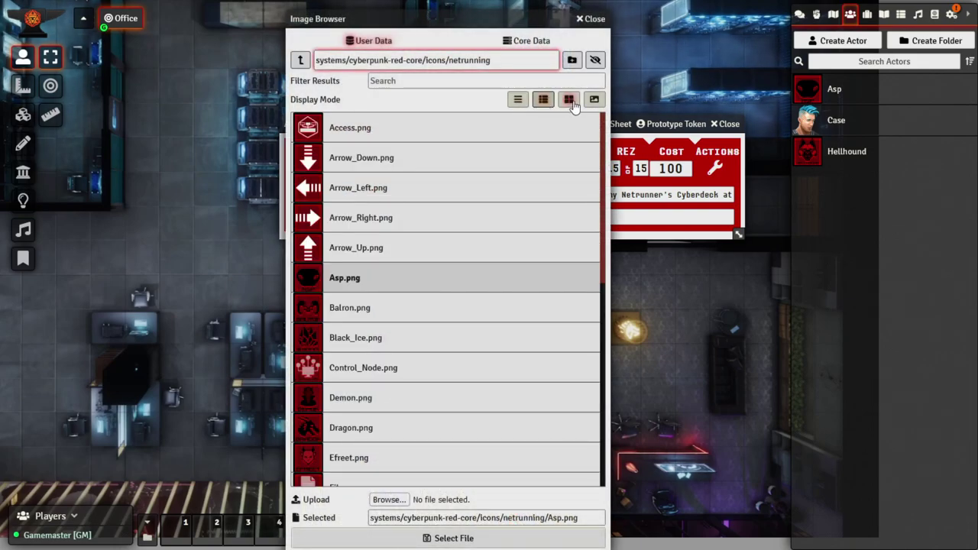
click(568, 100)
drag(343, 60, 492, 60)
click(507, 60)
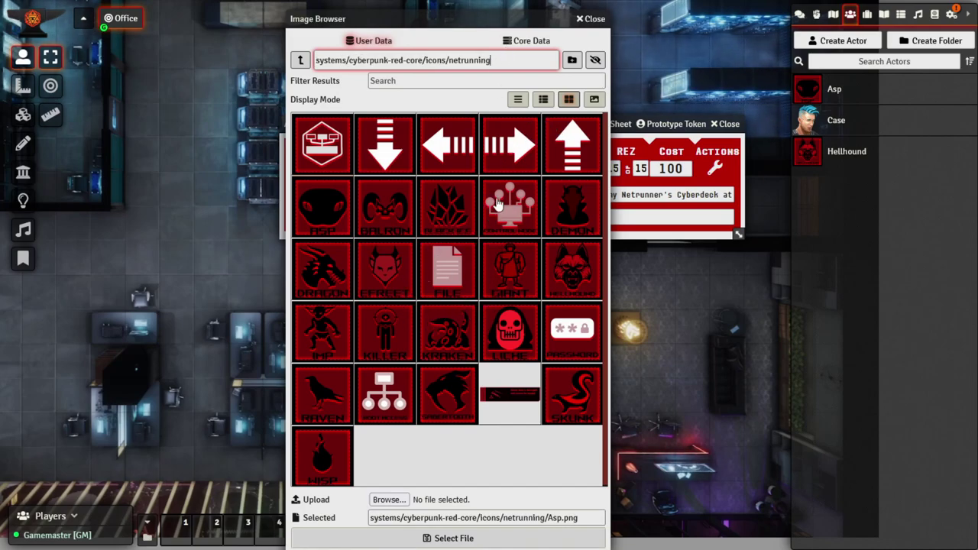
click(592, 19)
click(728, 123)
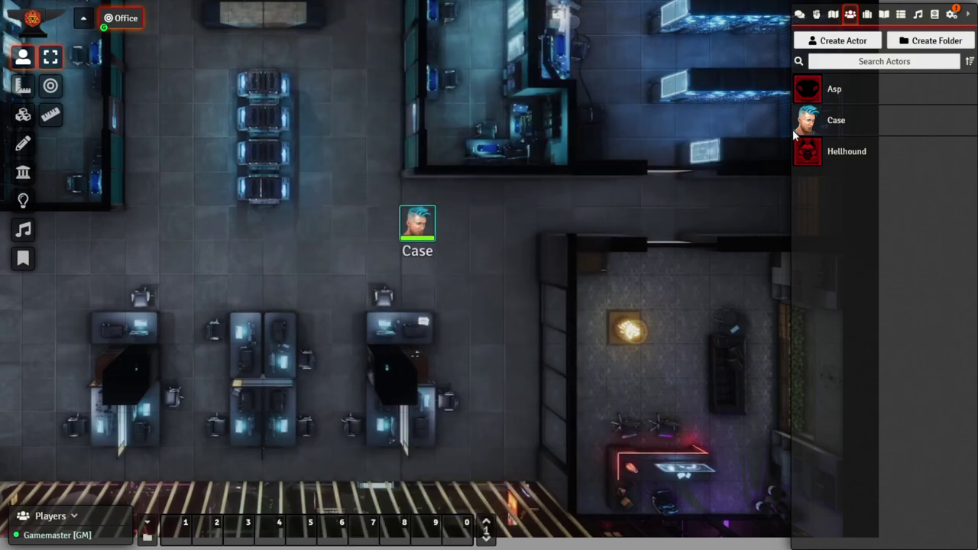
- Show the Items directory, trying a new Program-type item and closing that dialog uncreated
click(867, 15)
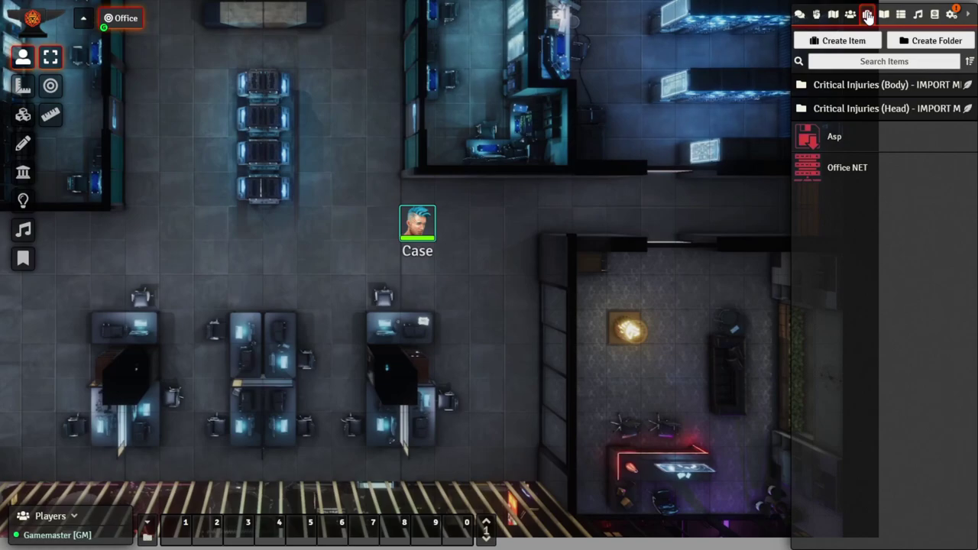
click(834, 42)
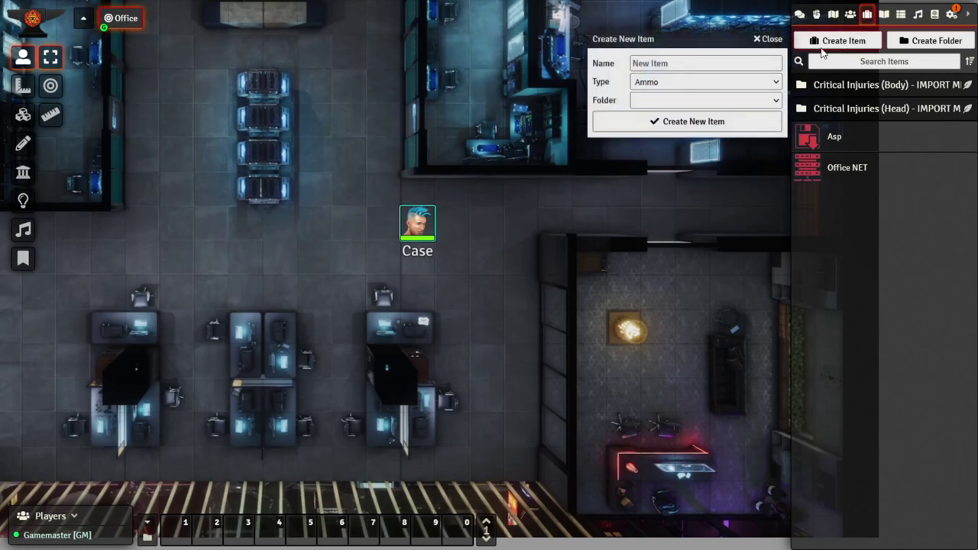
click(665, 84)
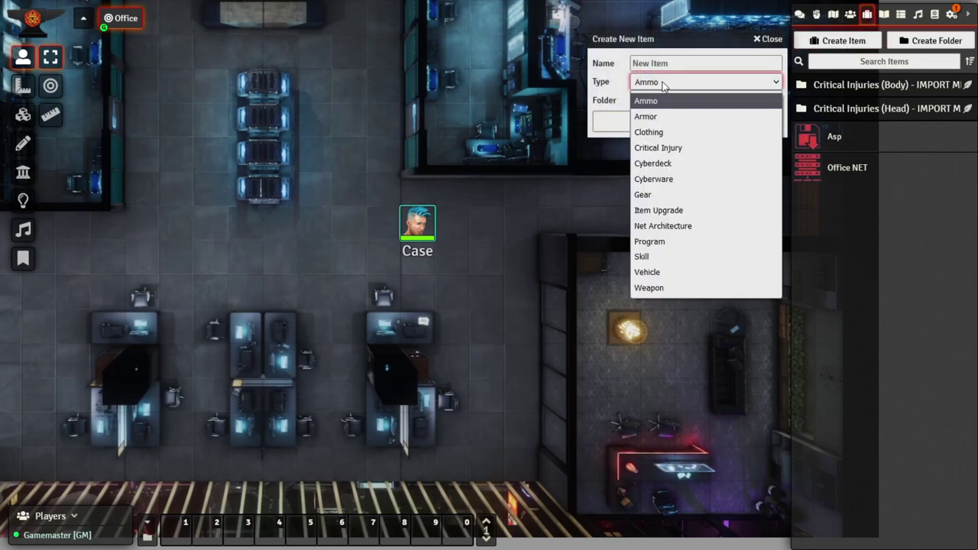
click(668, 243)
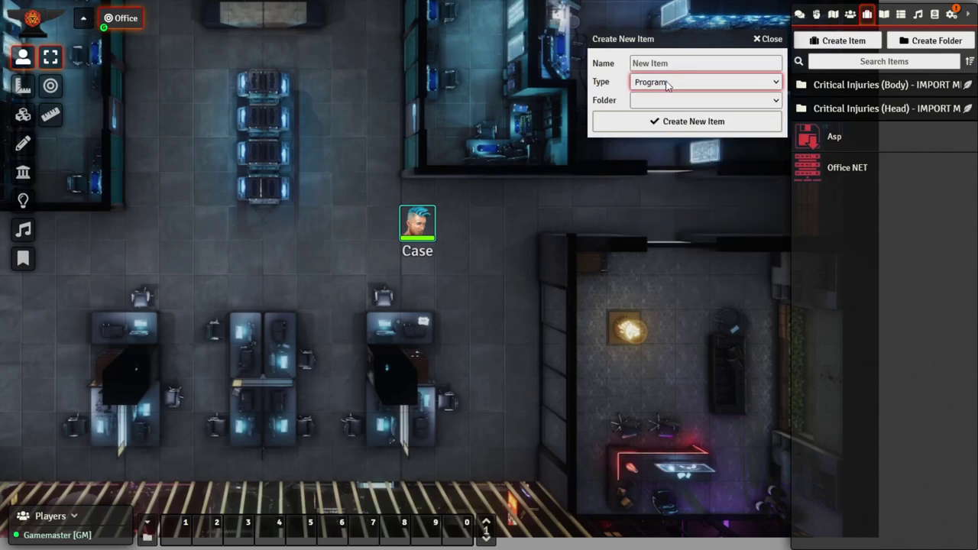
click(770, 39)
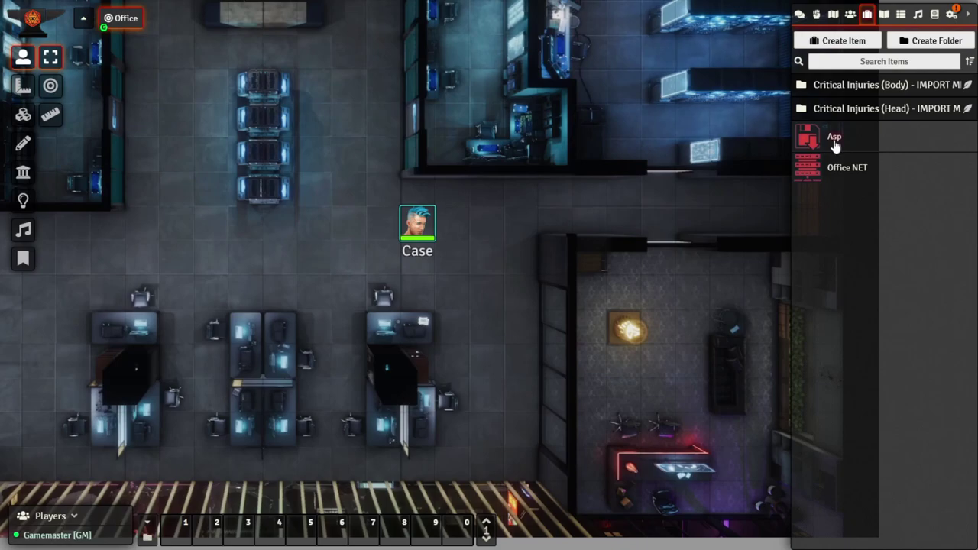
click(835, 141)
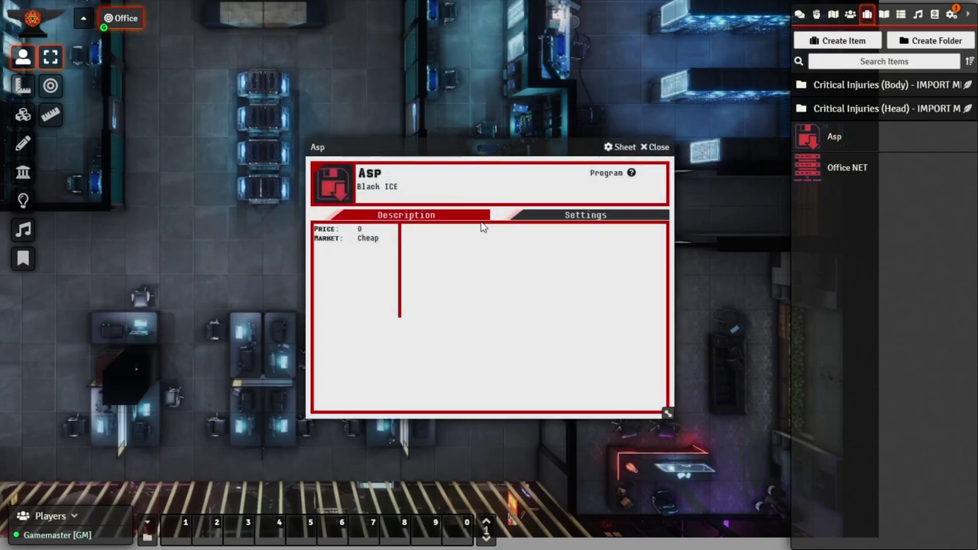
click(535, 217)
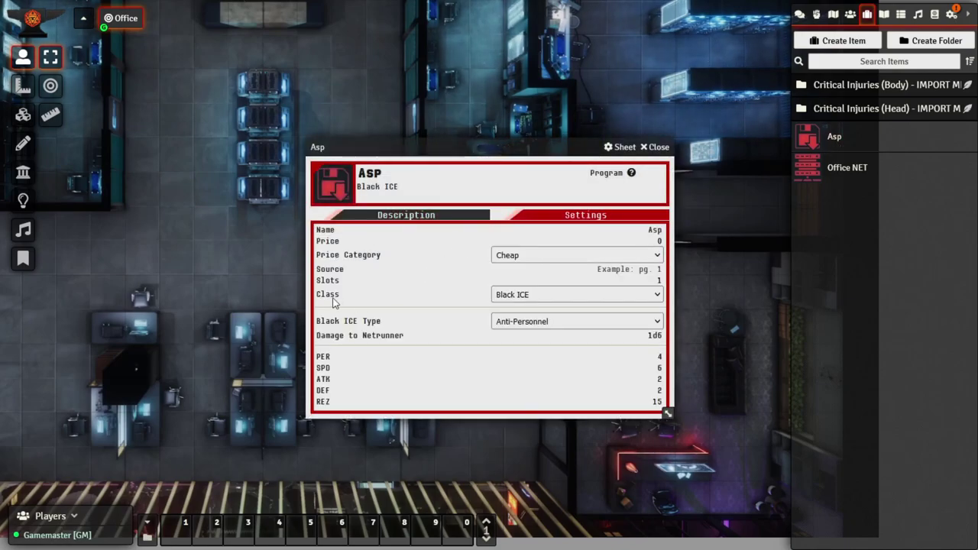
click(531, 298)
click(517, 298)
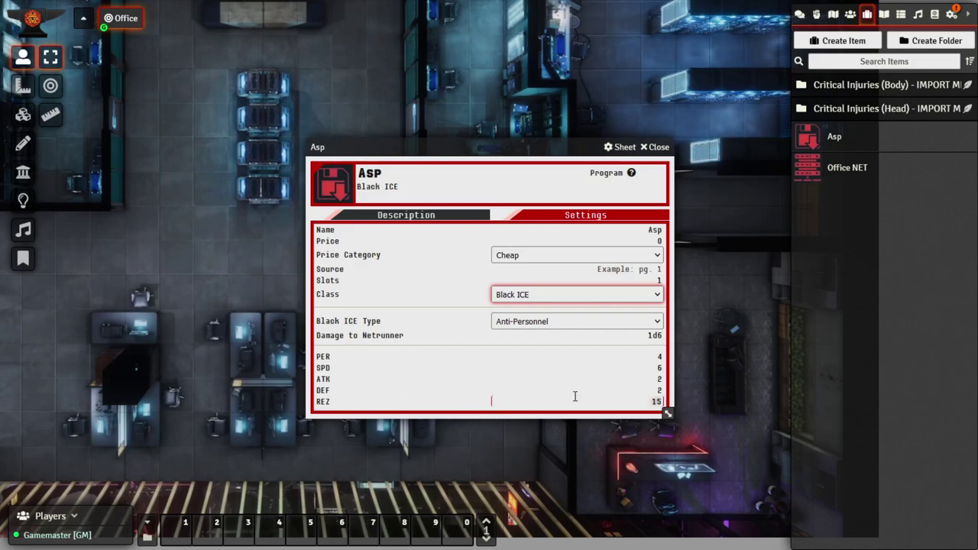
click(617, 380)
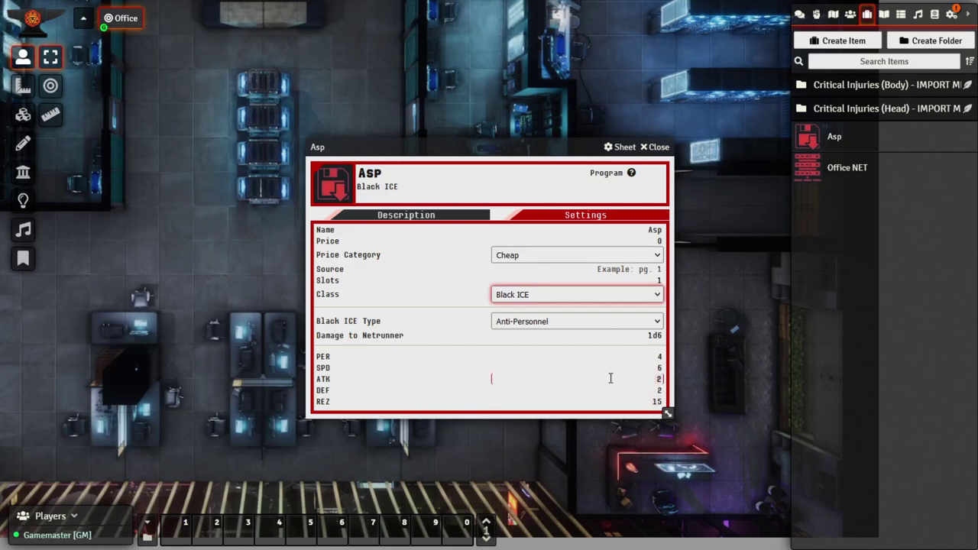
click(657, 147)
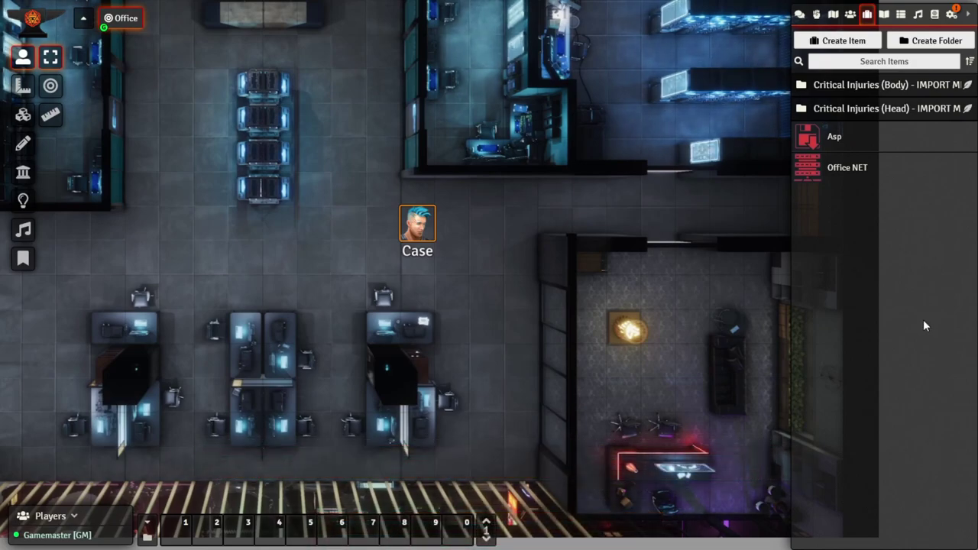
- Drag the Cyberdeck from the Gear compendium onto Case's sheet, giving 7 slots priced 500
click(933, 14)
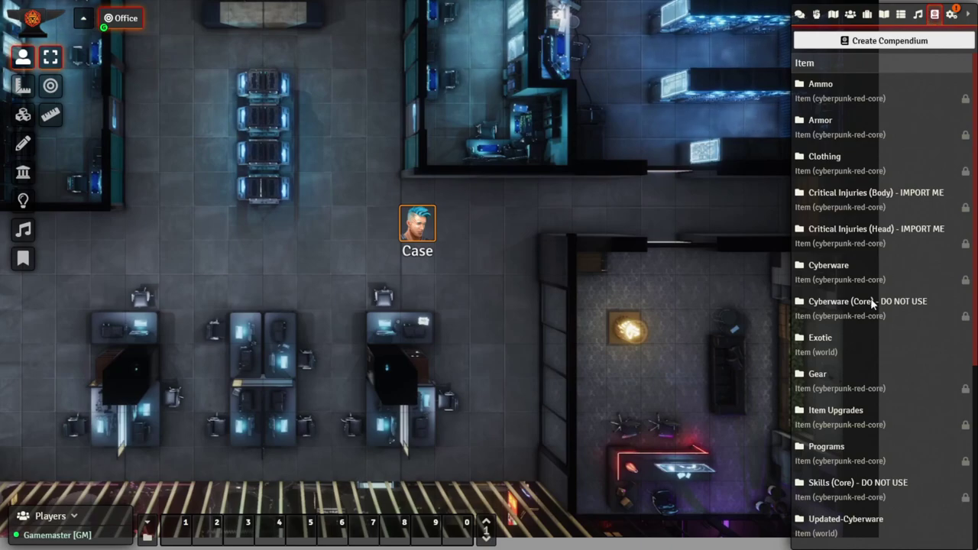
click(817, 374)
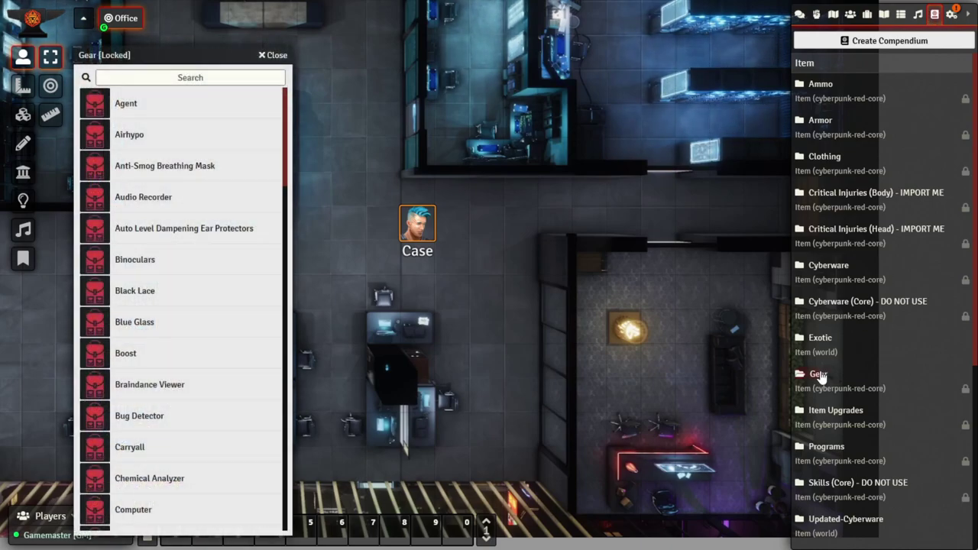
scroll(206, 298, down, 2)
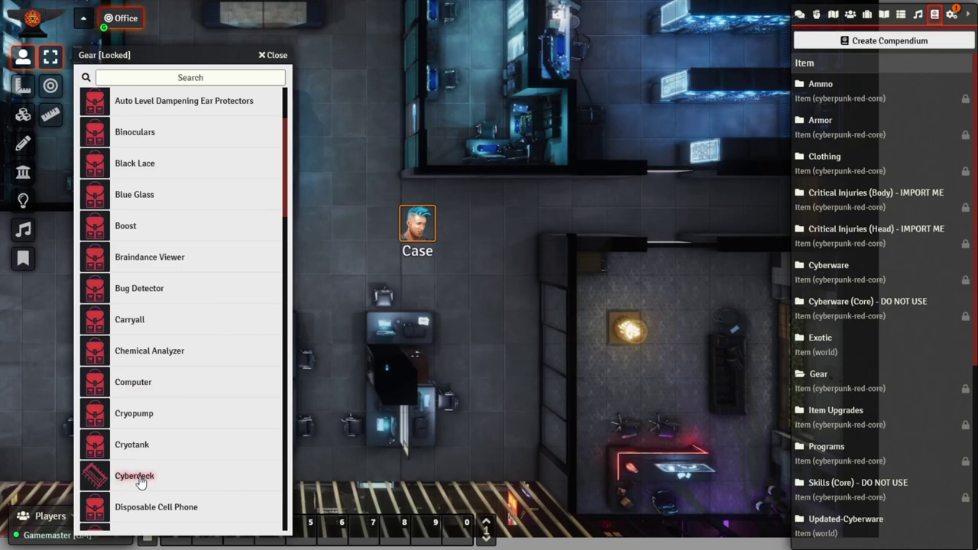
double_click(418, 228)
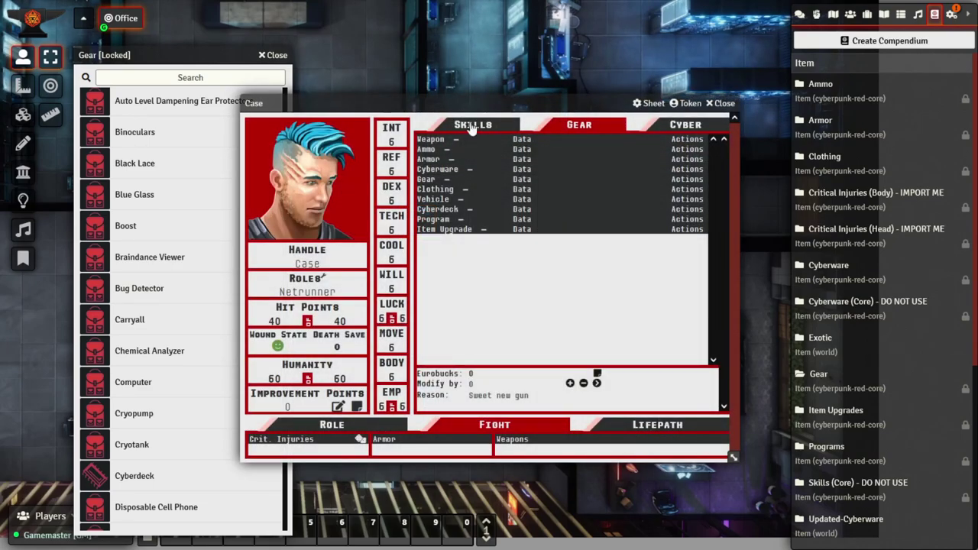
drag(474, 98, 592, 80)
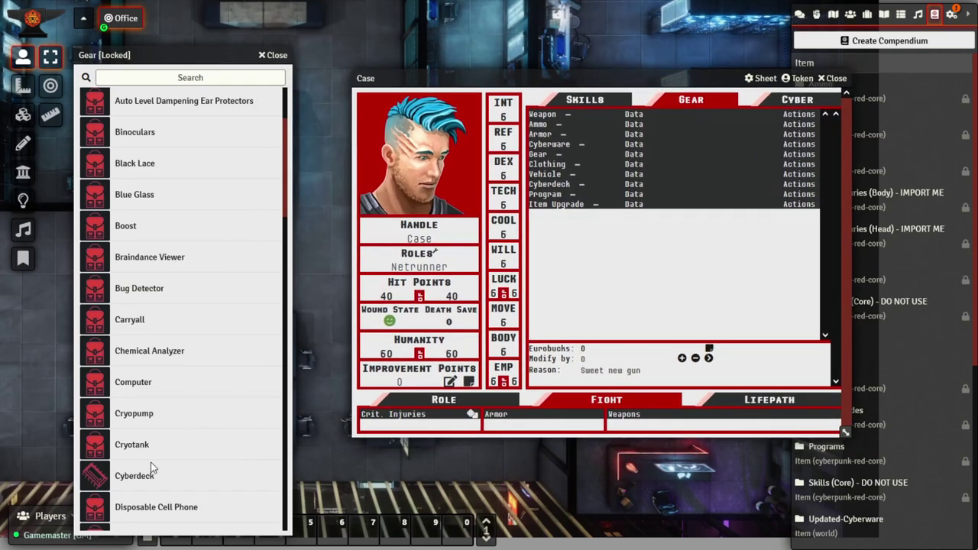
drag(136, 482, 571, 273)
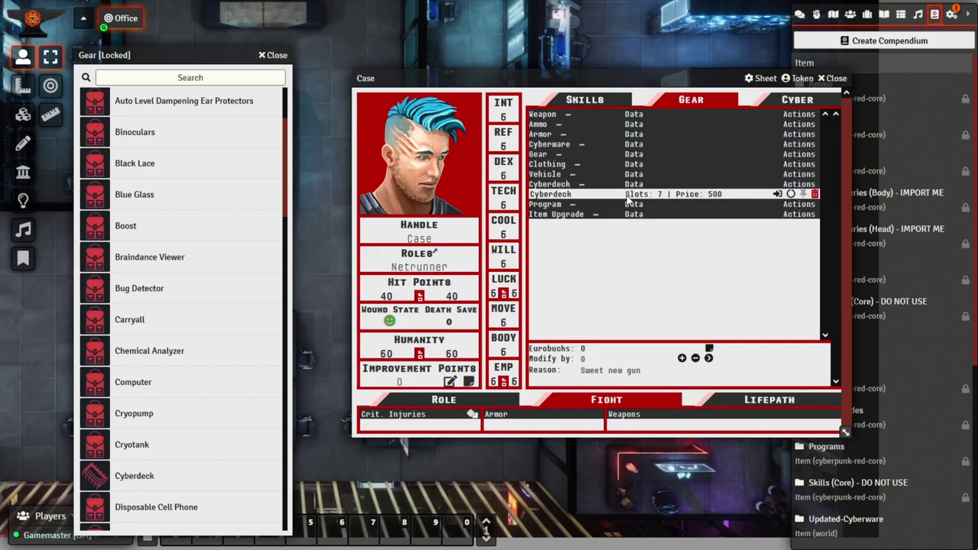
click(275, 57)
- Move Case's sheet aside and open the Programs compendium next to it
drag(623, 74, 535, 85)
click(835, 450)
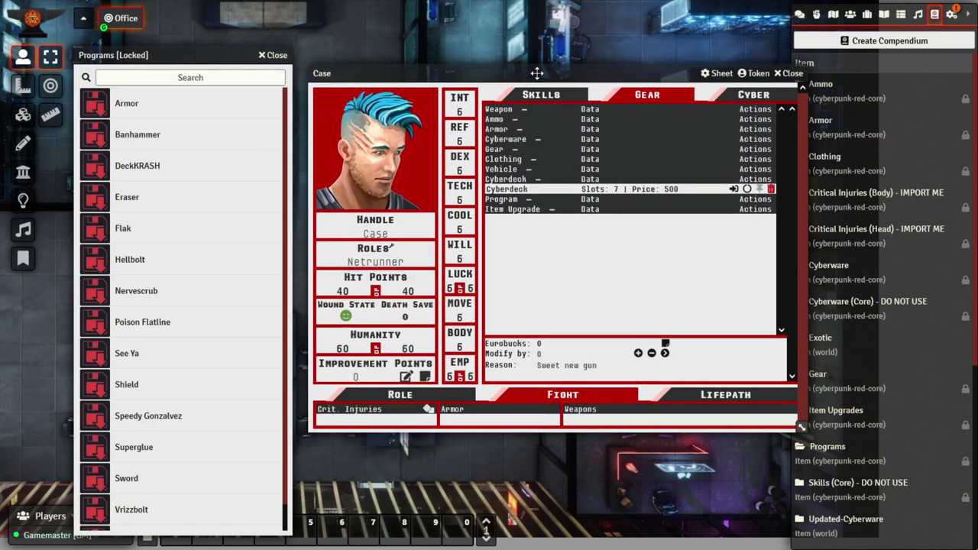
scroll(164, 269, down, 1)
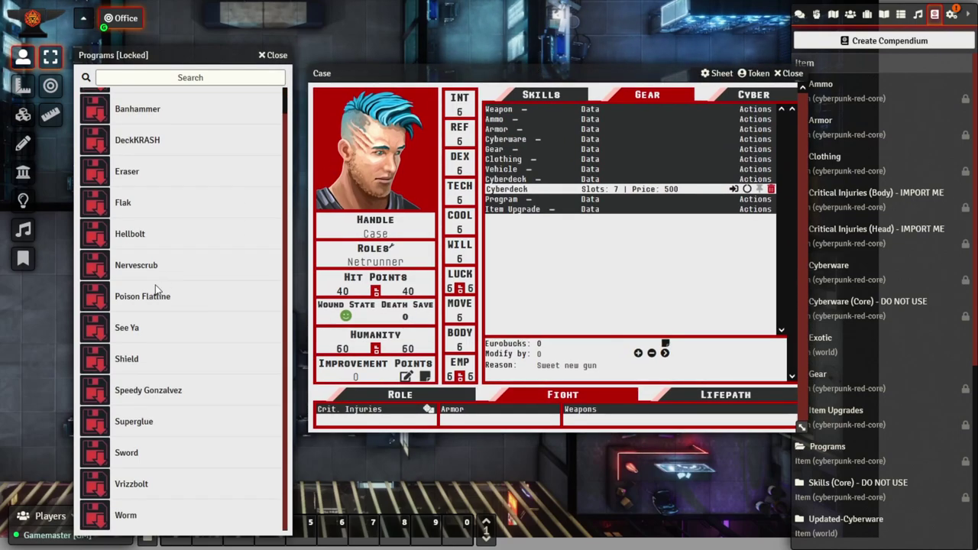
- Add Shield, Sword and See Ya to Case's gear, then close the compendium and reposition the sheet
drag(128, 360, 536, 234)
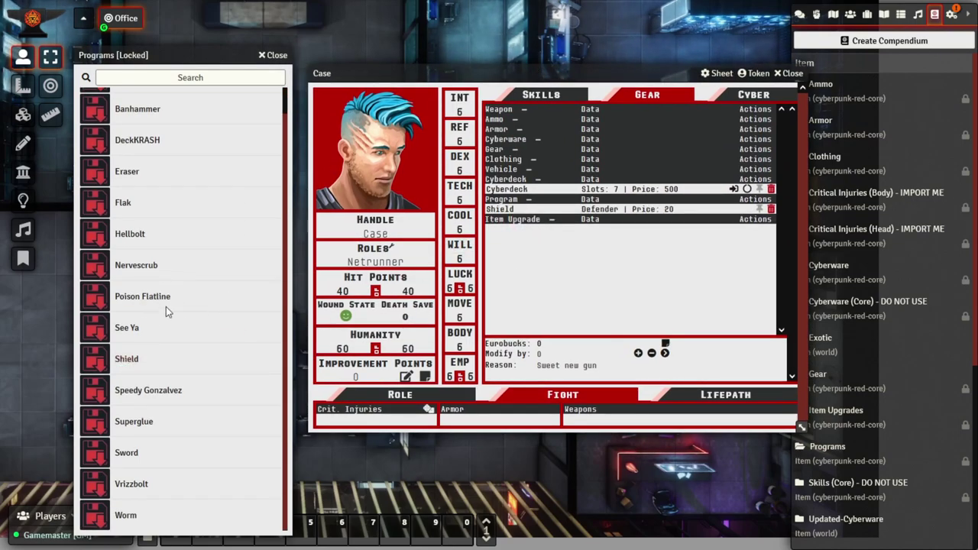
drag(128, 457, 620, 258)
scroll(198, 294, up, 1)
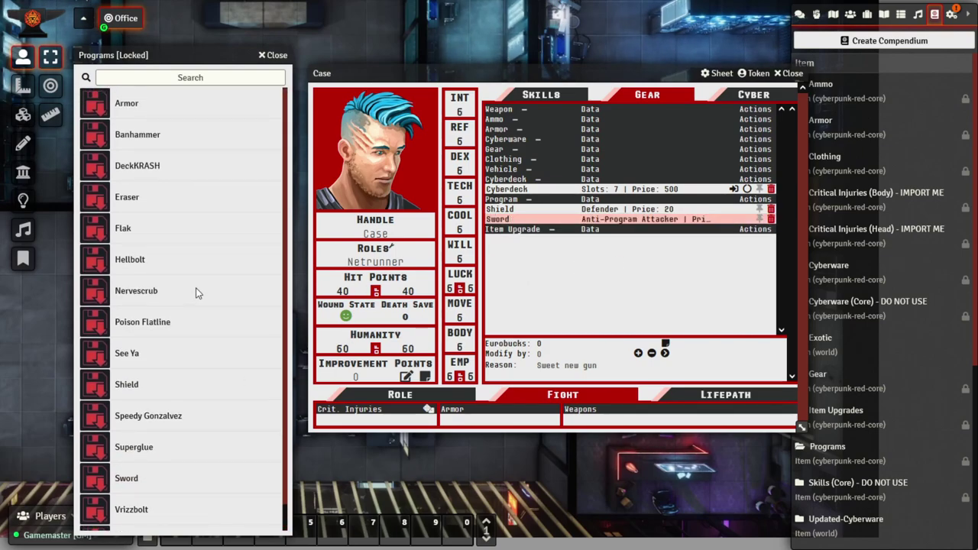
drag(134, 354, 558, 261)
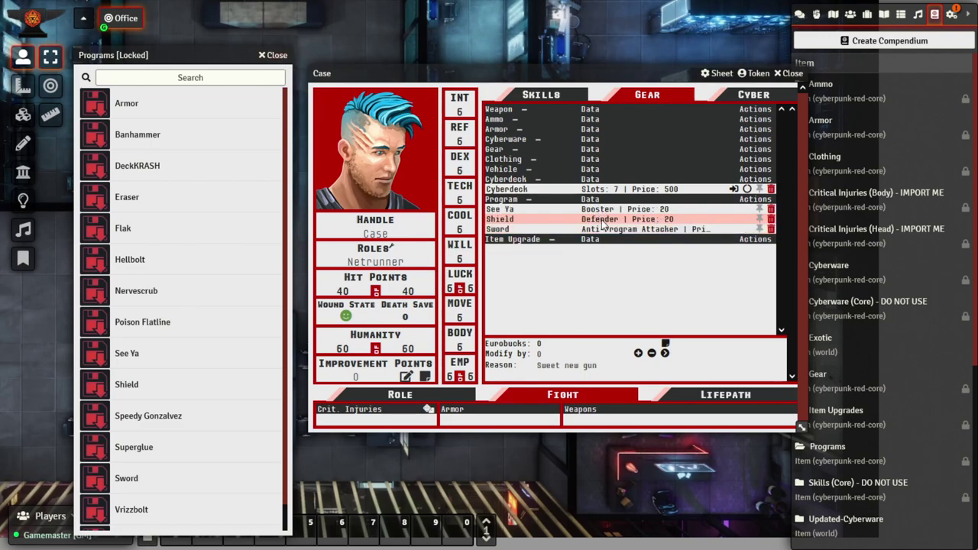
click(272, 55)
drag(481, 63, 338, 52)
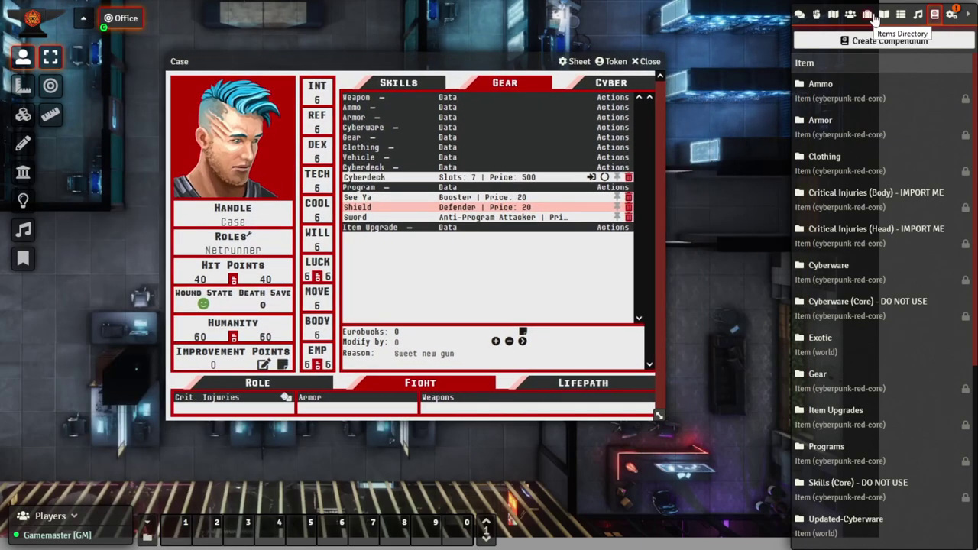
- Drag the Asp Black ICE program from the Items directory onto Case's sheet
click(869, 14)
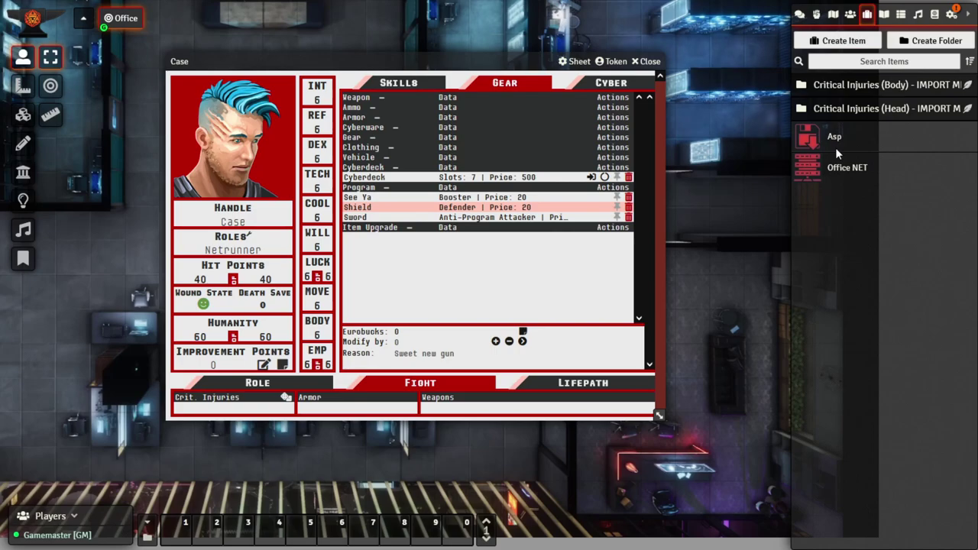
drag(836, 139, 440, 290)
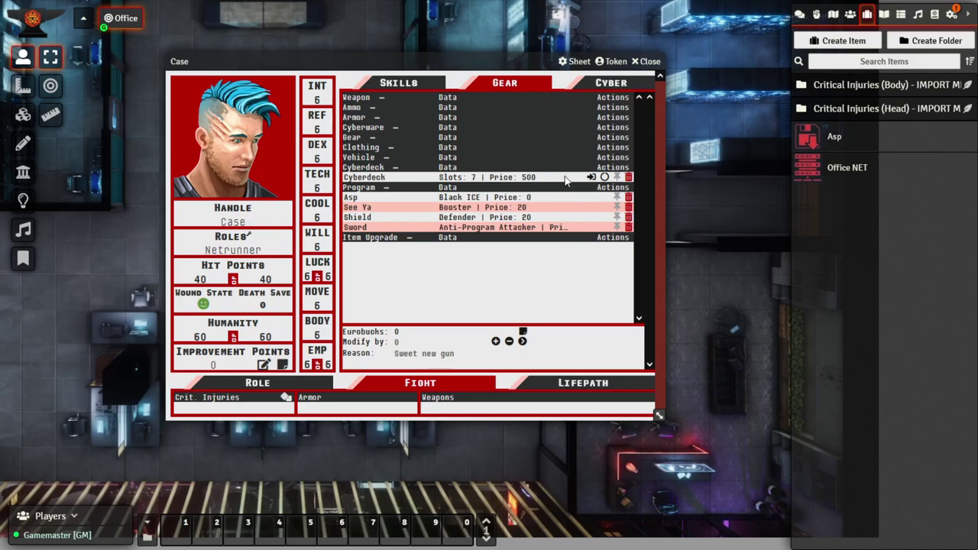
- Equip Case's Cyberdeck and set the Fight section to Net, listing deck actions and rezzed programs
click(605, 178)
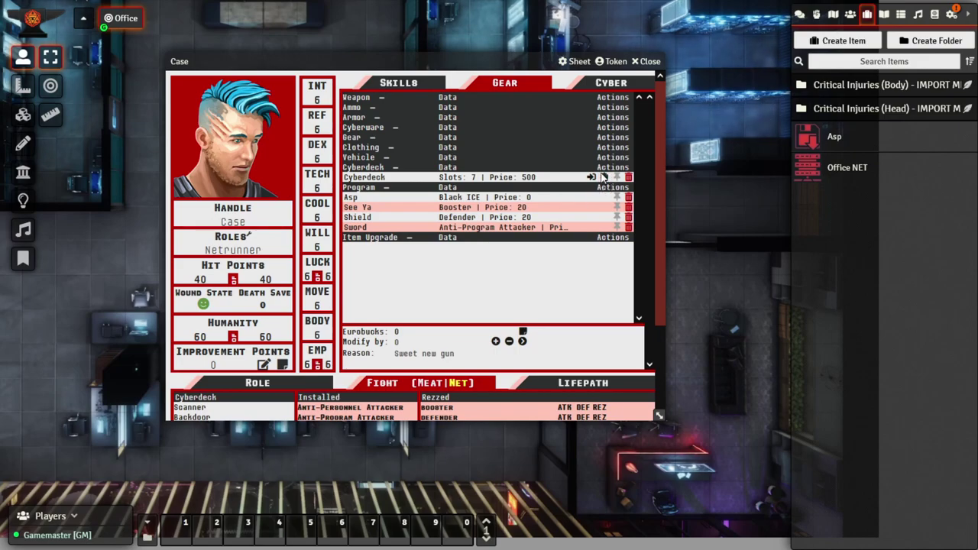
scroll(497, 267, down, 1)
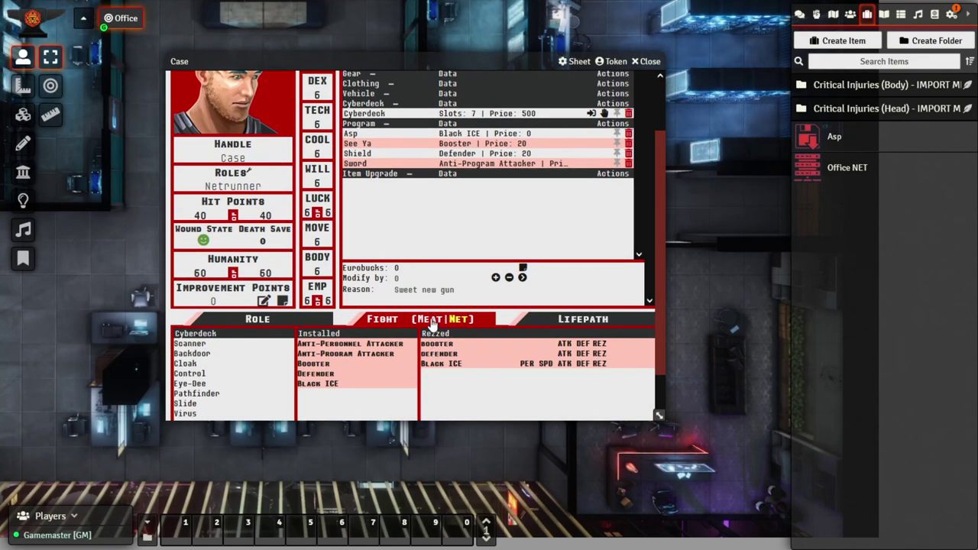
click(431, 320)
click(455, 382)
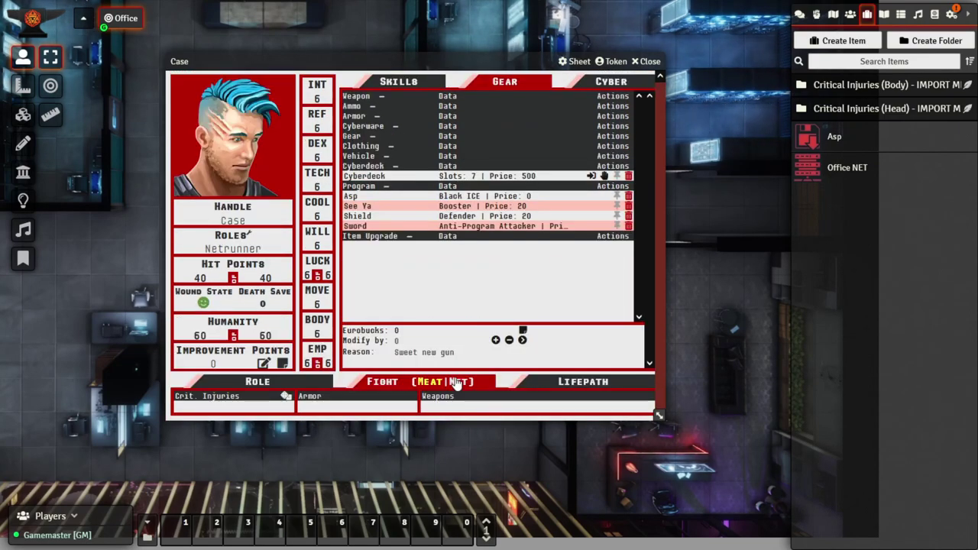
scroll(447, 284, down, 1)
scroll(457, 274, down, 1)
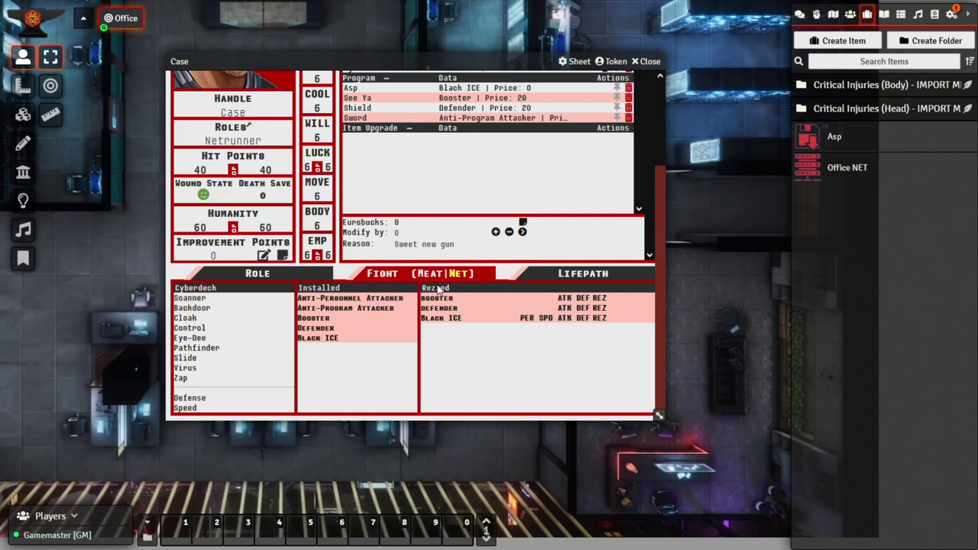
scroll(526, 236, up, 2)
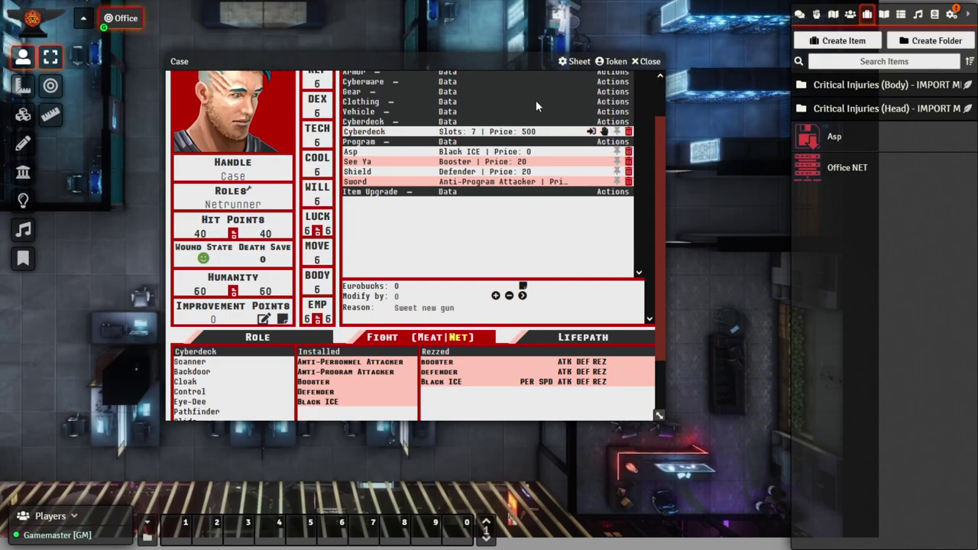
- Install Asp, See Ya, Shield and Sword together on Case's cyberdeck
click(592, 132)
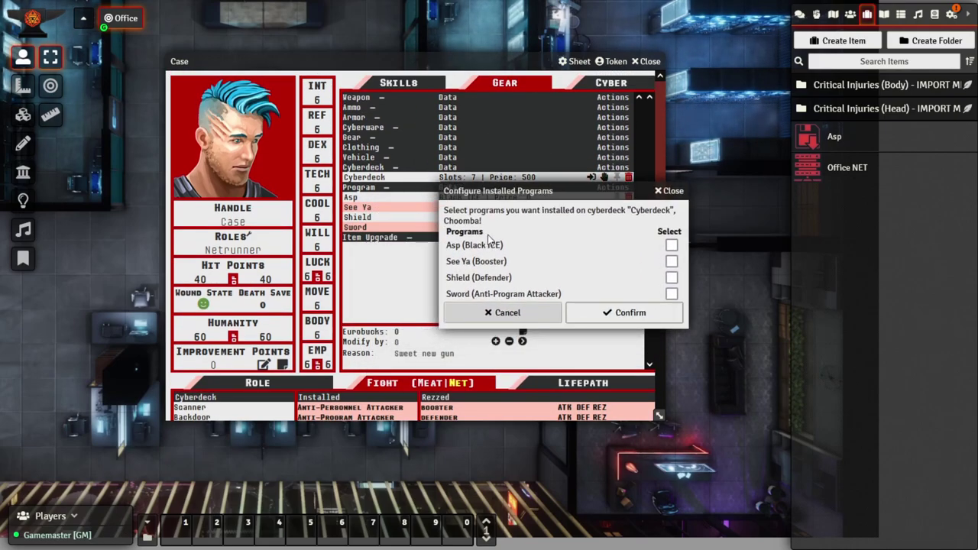
click(671, 246)
click(671, 261)
click(671, 278)
click(671, 293)
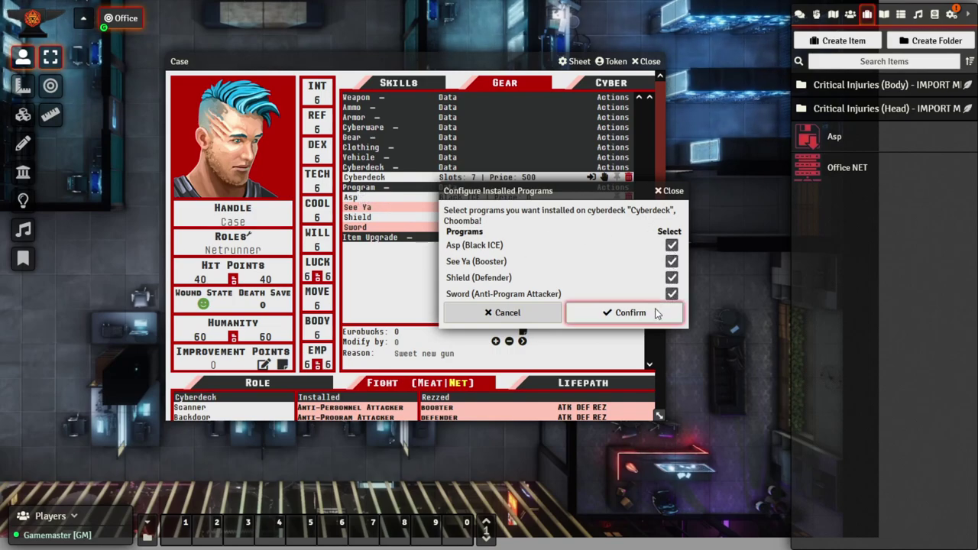
click(617, 313)
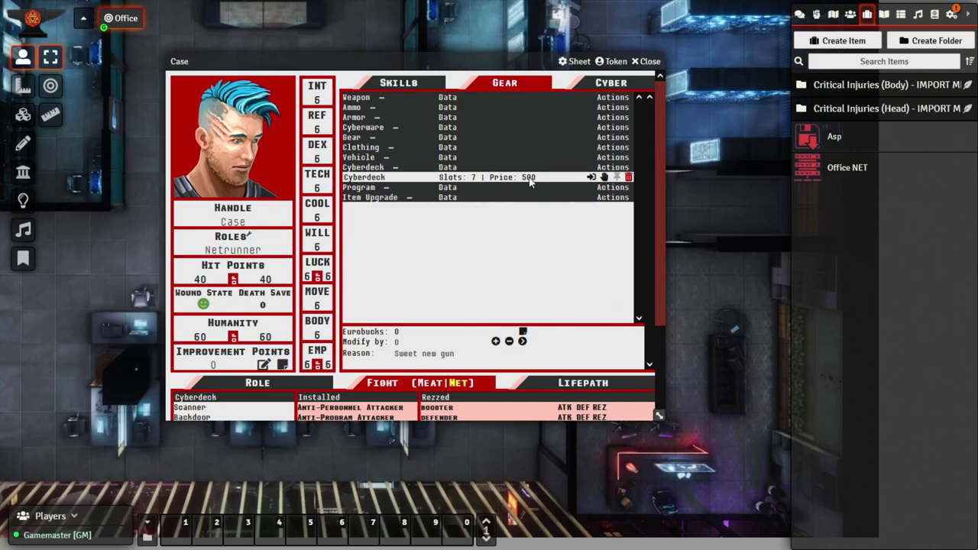
- Check the four installed programs in the Net view, then show the Role tab with Interface rank 4
scroll(530, 181, down, 3)
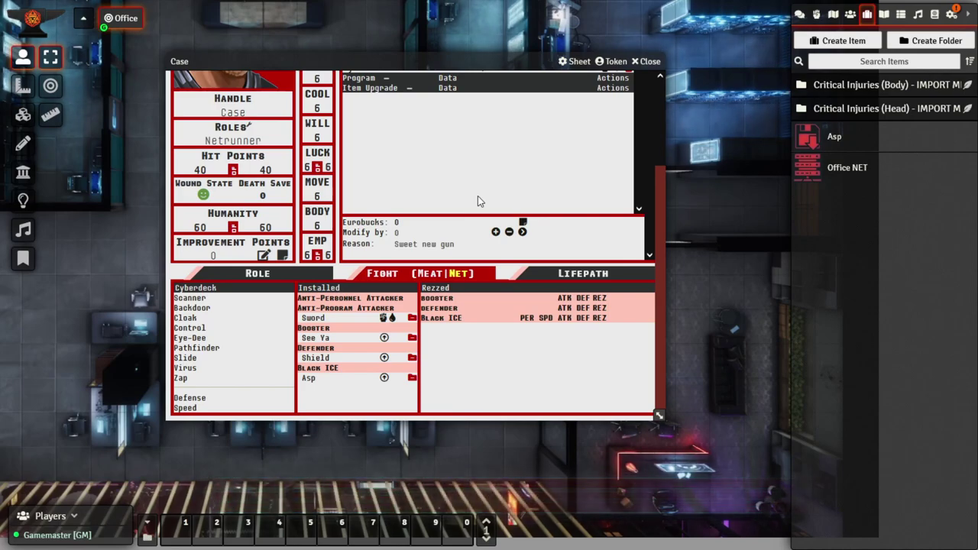
scroll(478, 196, up, 3)
scroll(478, 195, down, 3)
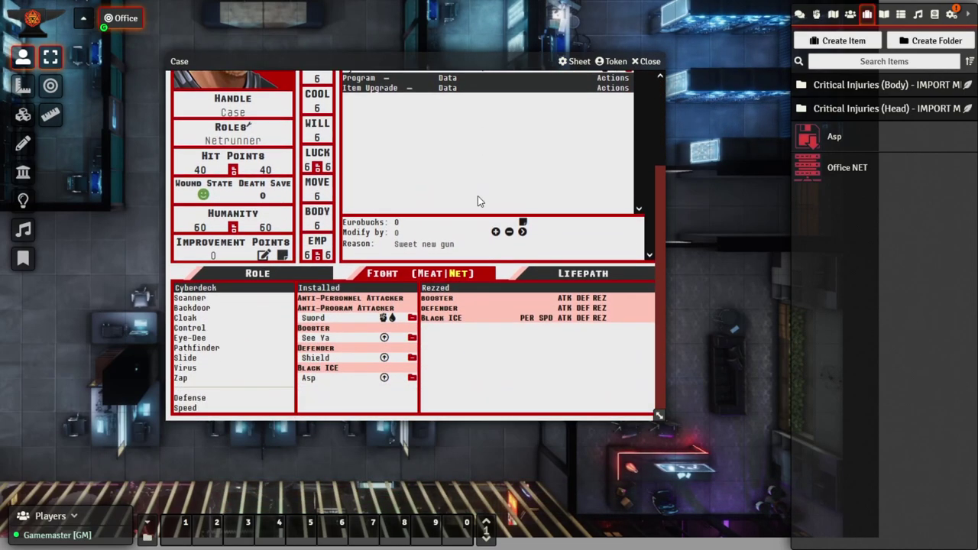
click(279, 281)
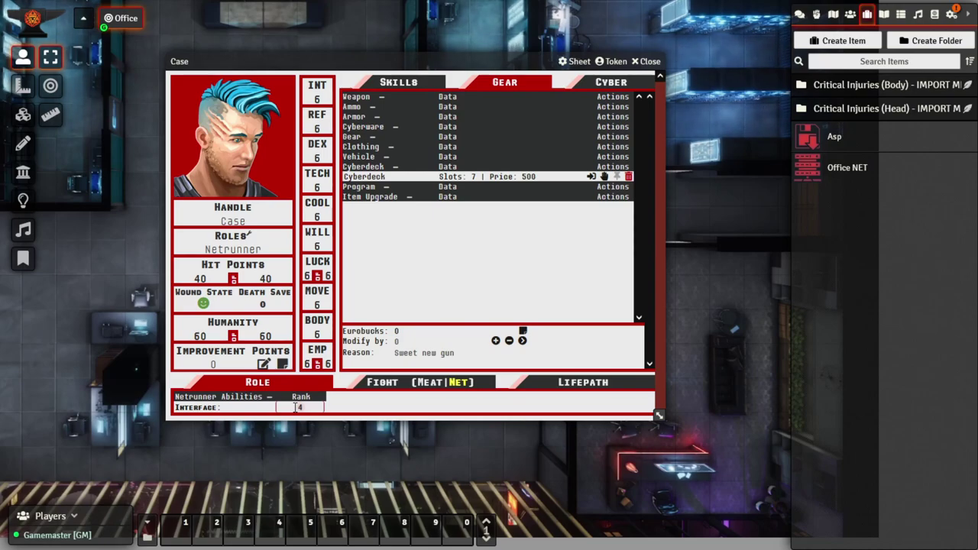
- Roll Case's Interface ability and expand the chat card showing 13 (9 plus rank 4)
click(197, 407)
click(555, 317)
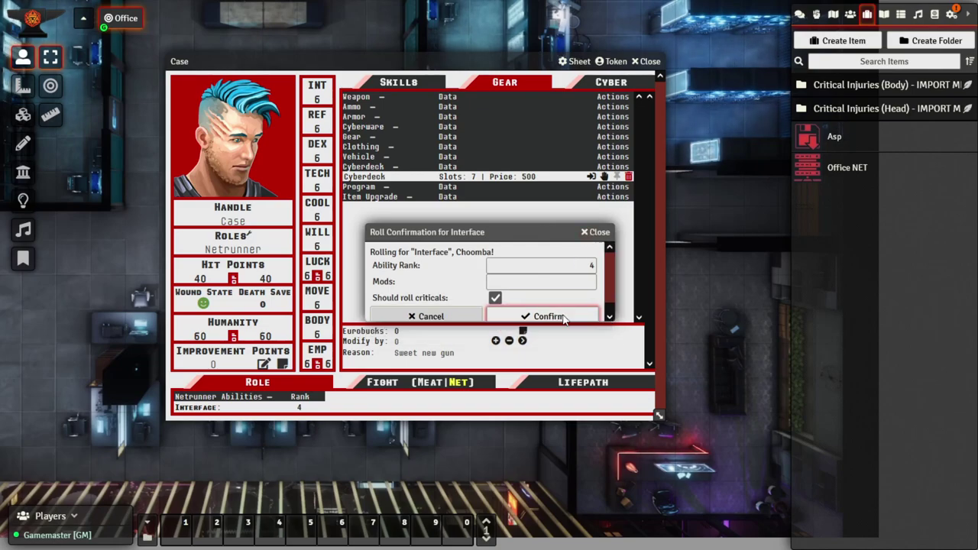
click(800, 15)
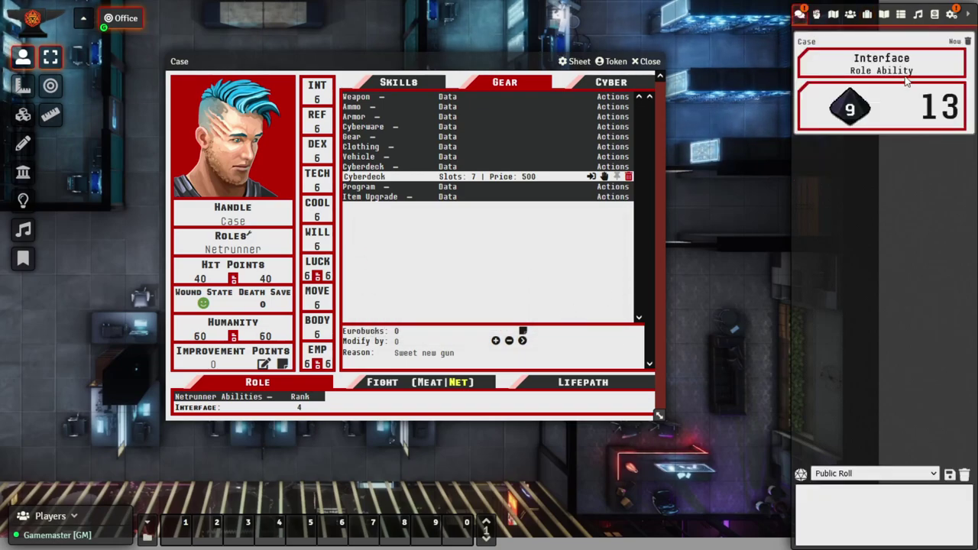
click(939, 107)
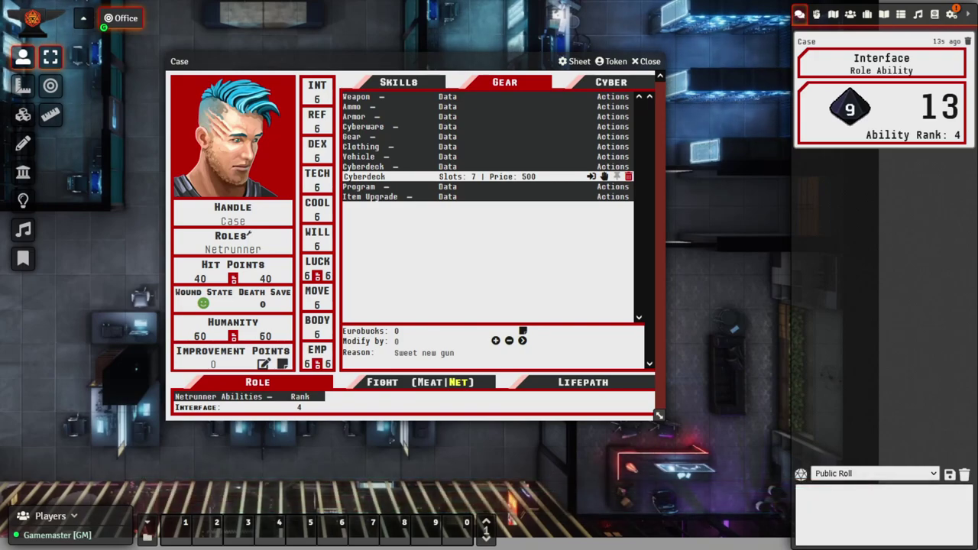
- Rez Shield and See Ya from the Net view, each at REZ 7, and briefly inspect Sword
click(385, 383)
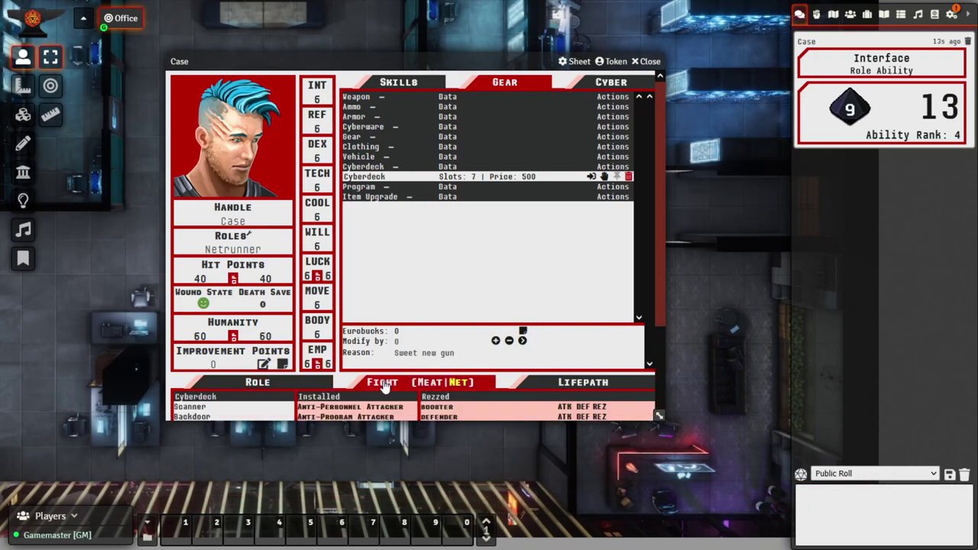
scroll(473, 341, down, 1)
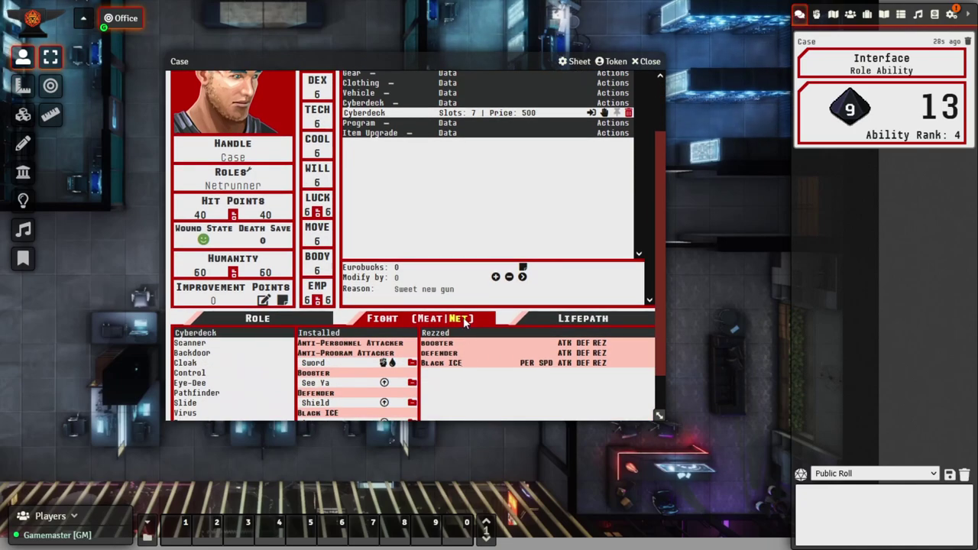
scroll(464, 323, down, 1)
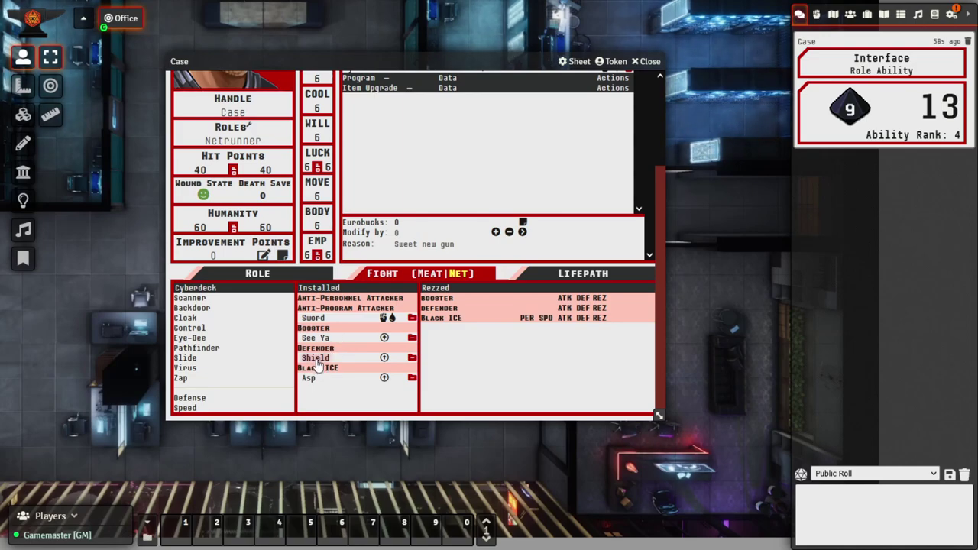
click(385, 358)
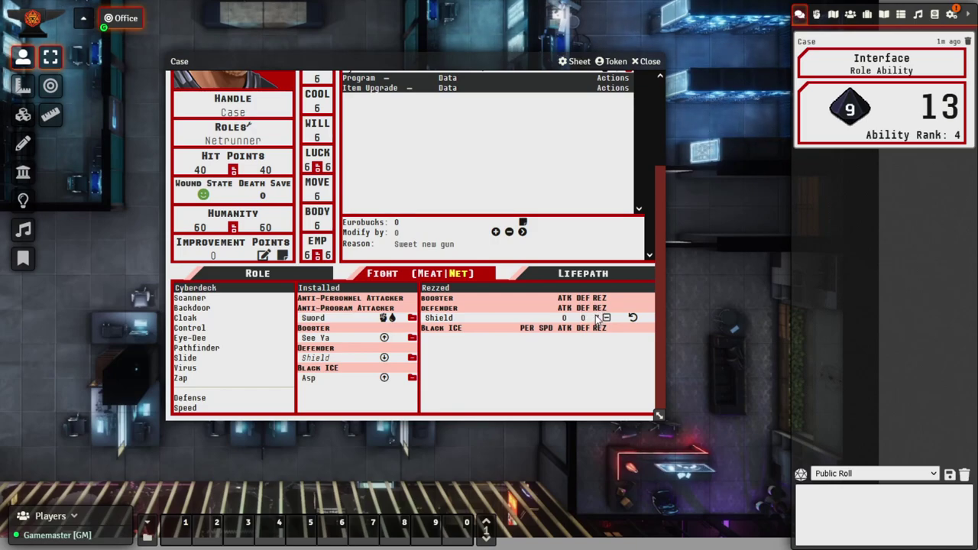
click(385, 339)
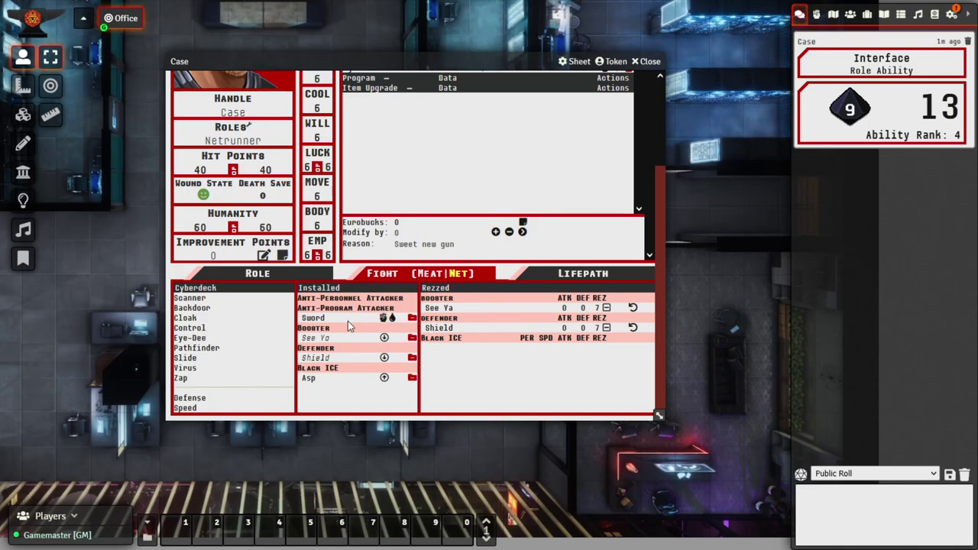
click(313, 319)
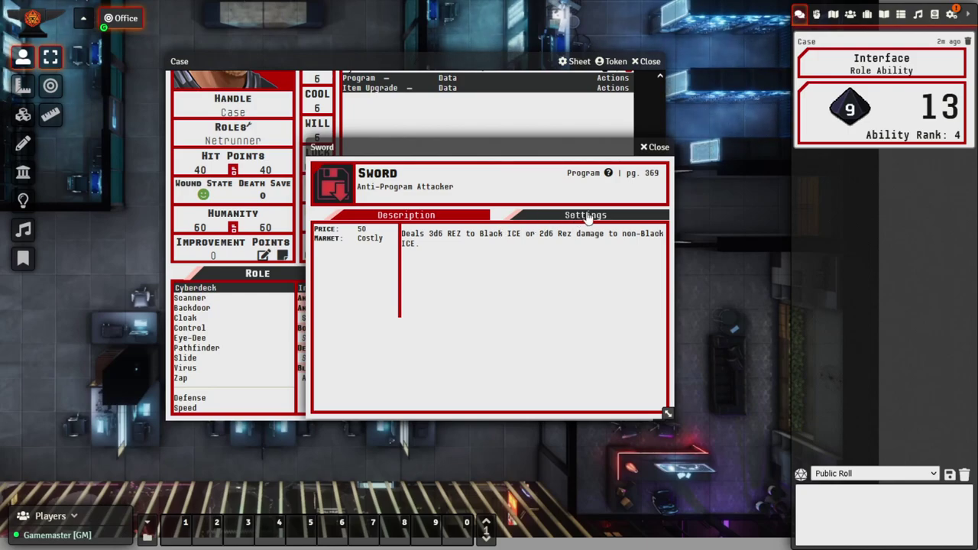
click(655, 149)
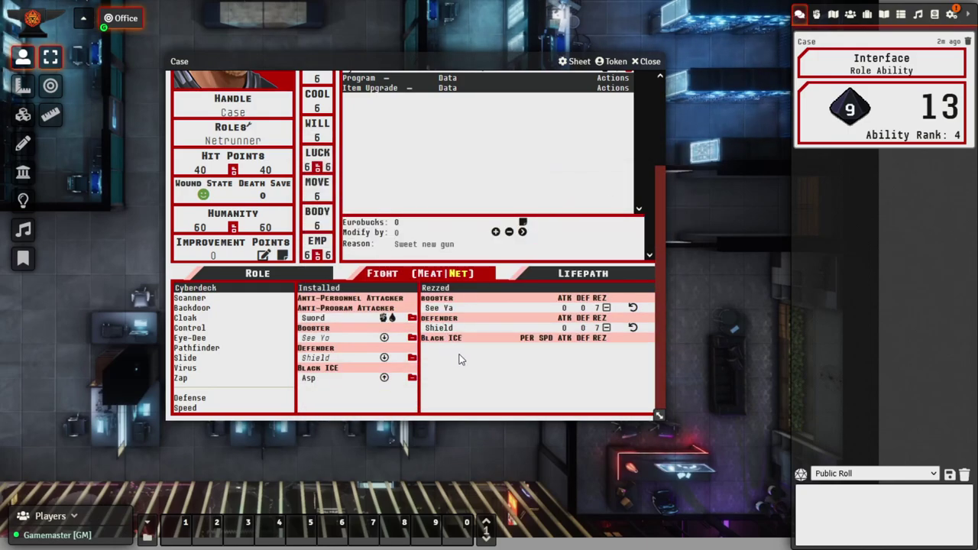